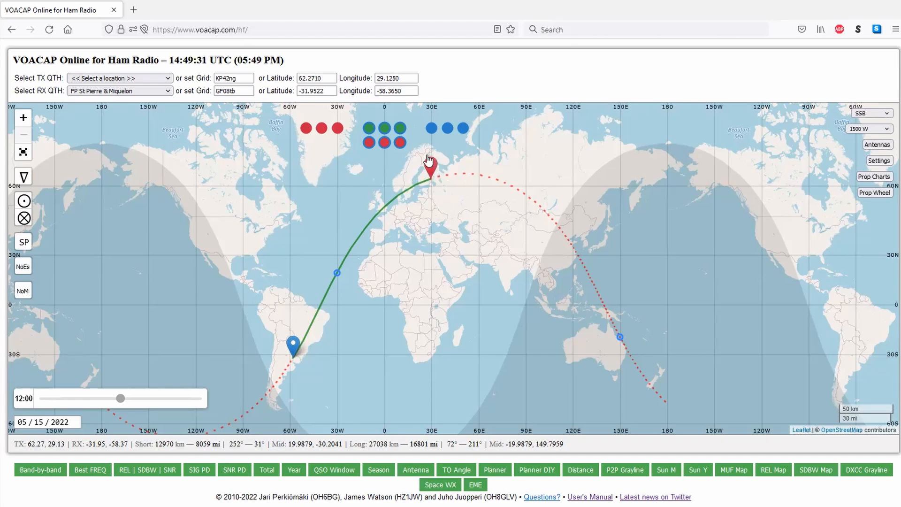
View the day-night map at the transmitter's sunrise, sunset and midnight using its red time markers
click(306, 129)
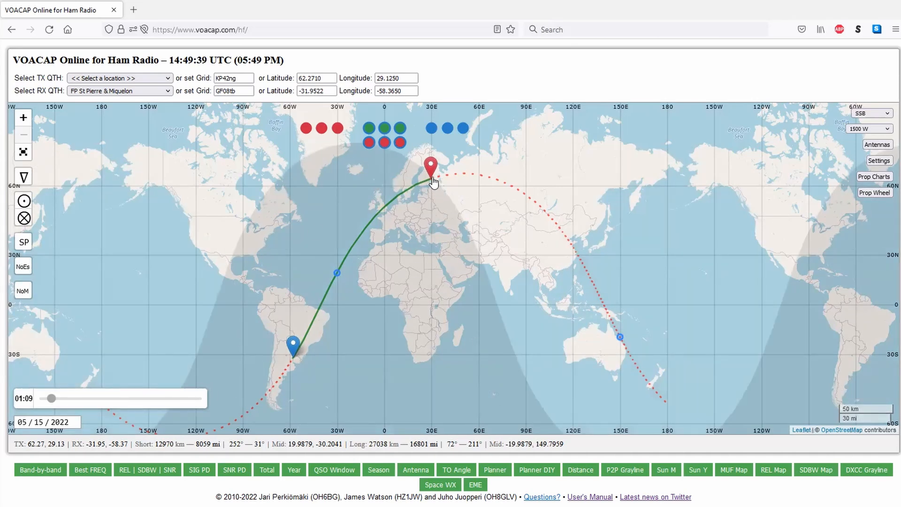
click(321, 136)
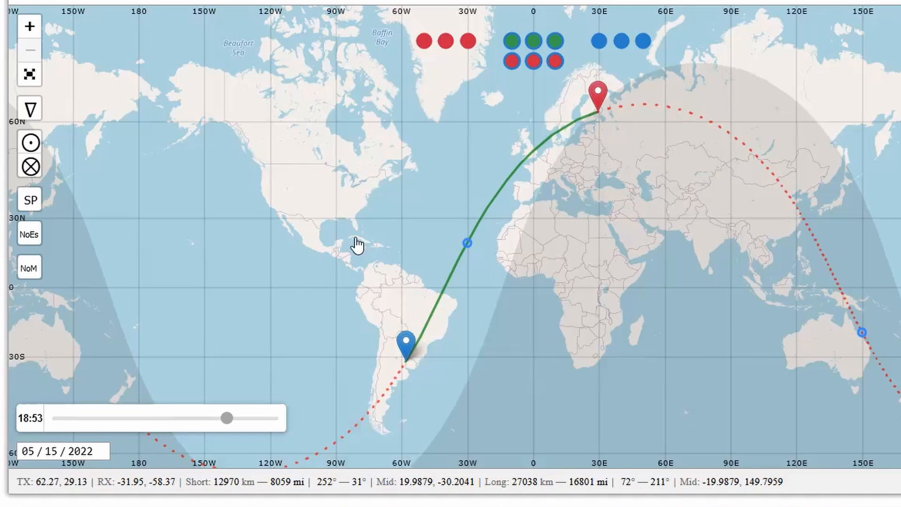
click(424, 41)
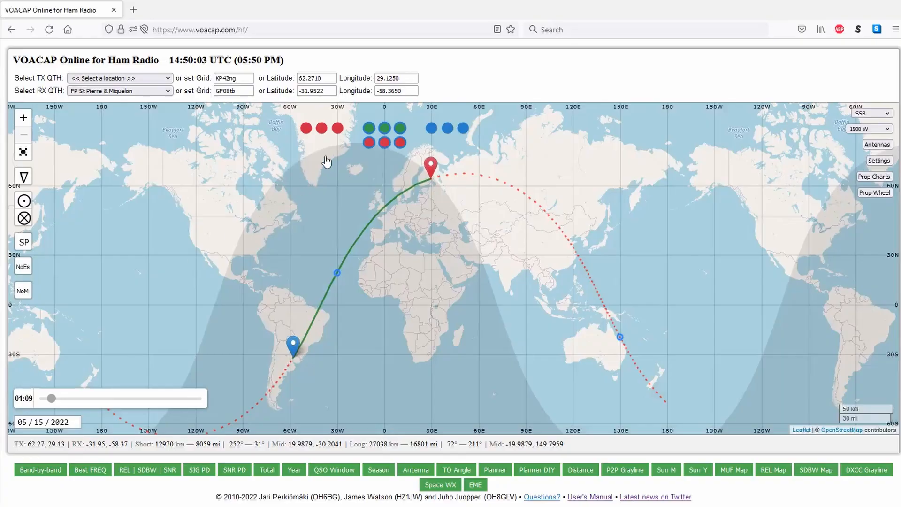
click(340, 134)
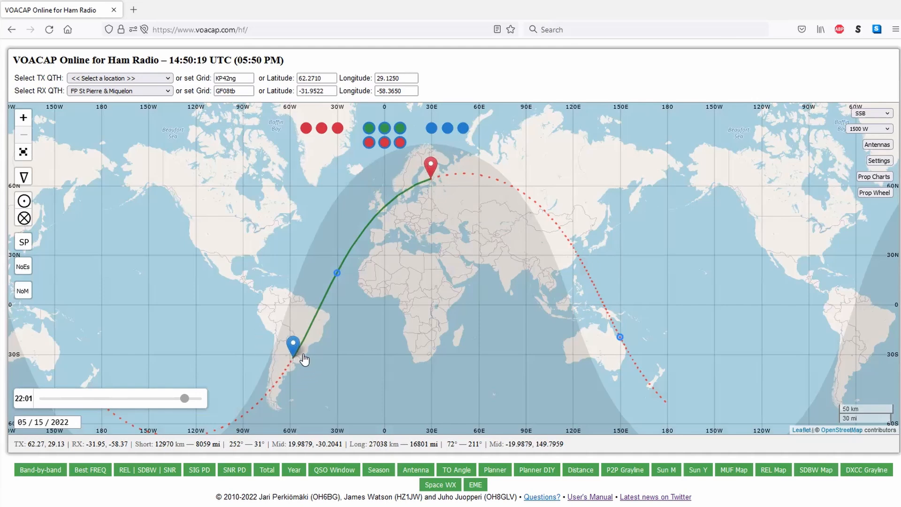
View the day-night map at the receiver's sunrise, sunset and midnight using its blue time markers
click(431, 130)
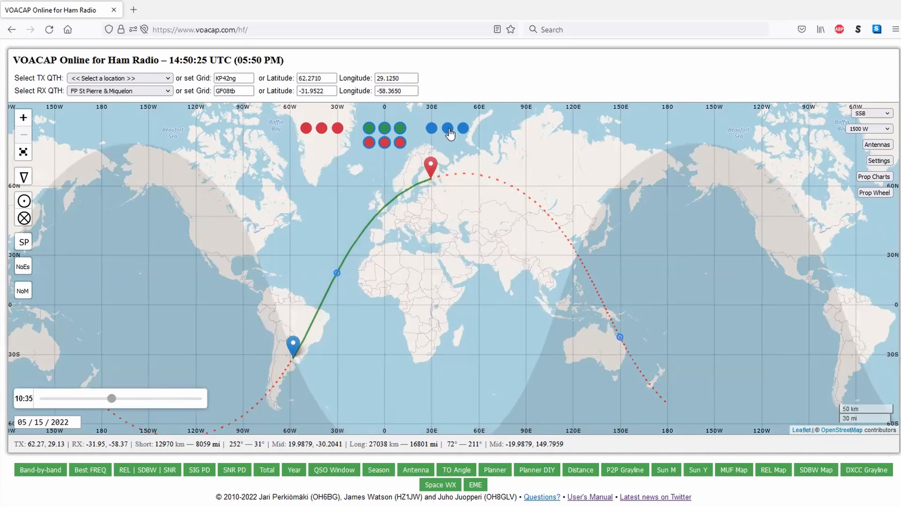
click(448, 130)
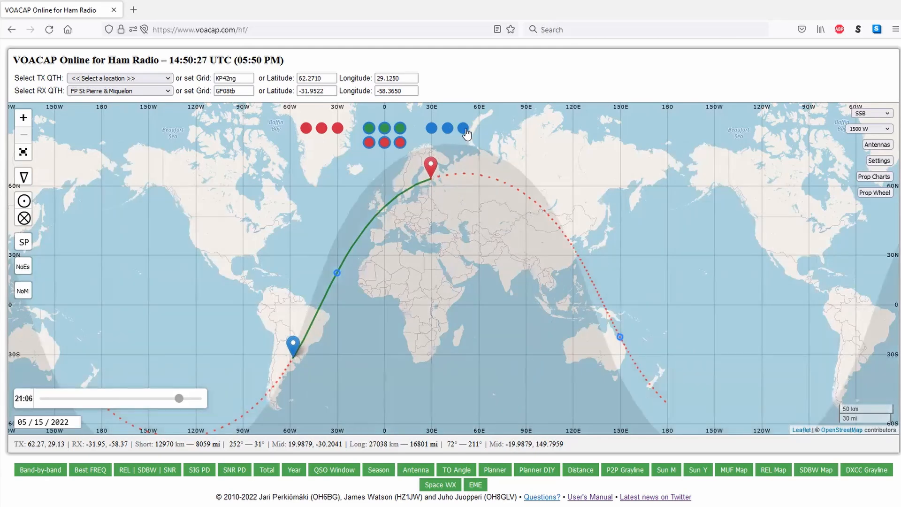
click(464, 130)
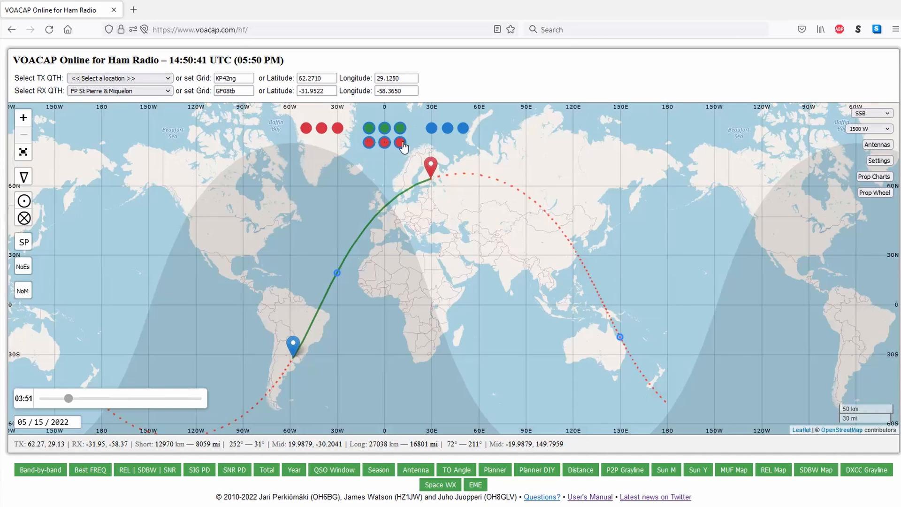
View the day-night map at sunrise, sunset and midnight for the short-path midpoint
click(370, 127)
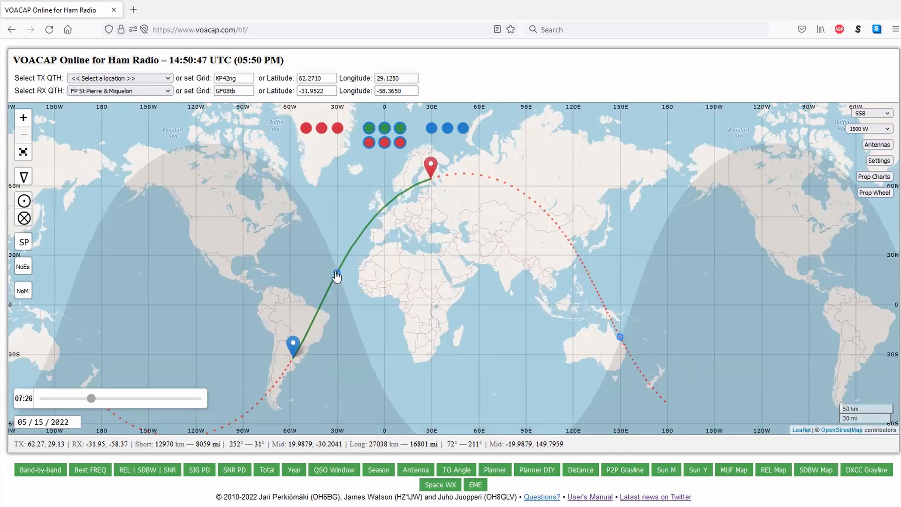
click(384, 129)
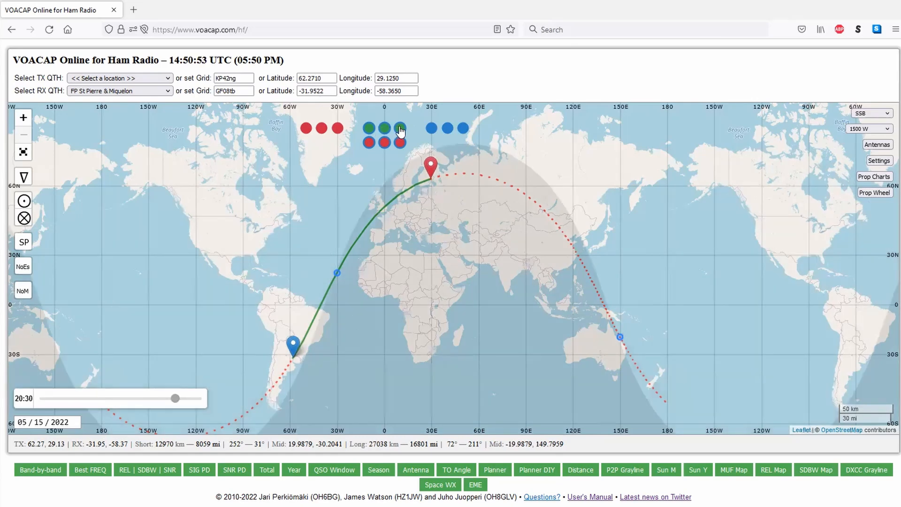
click(400, 130)
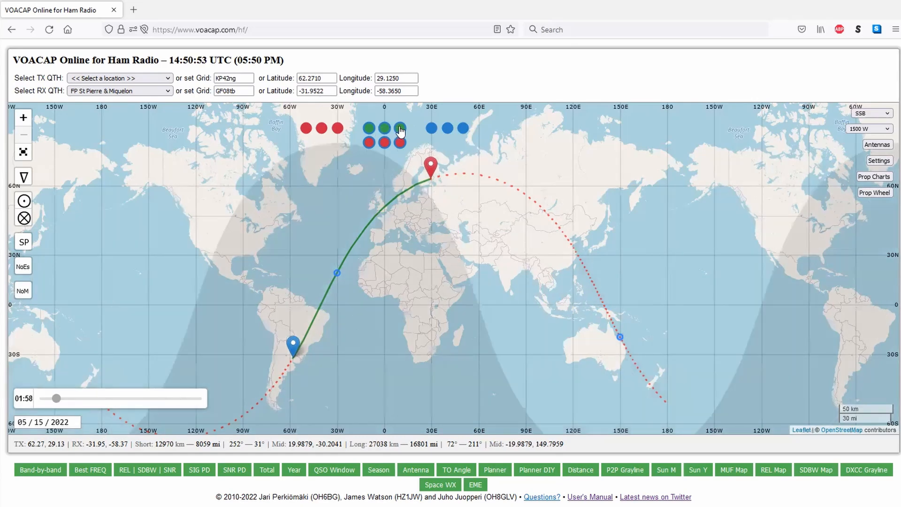
View the day-night map at all three solar times of the long-path midpoint
click(370, 145)
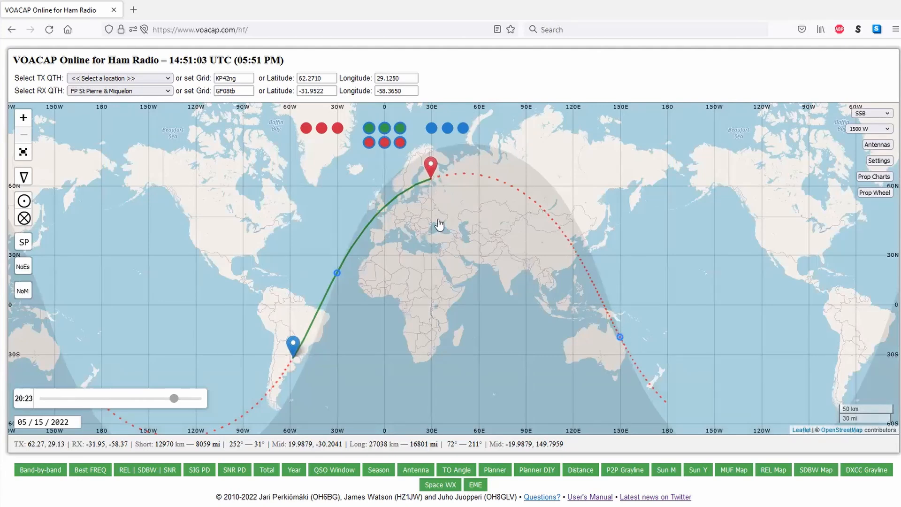
click(384, 143)
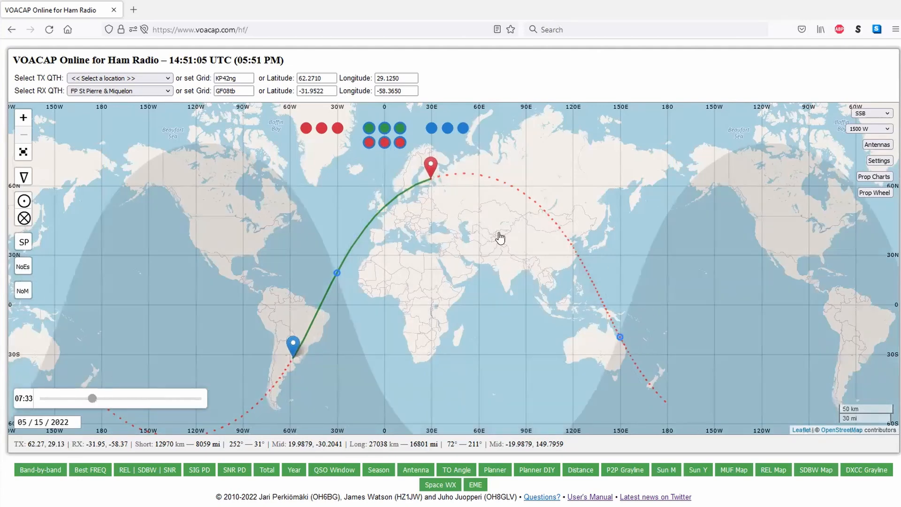
click(400, 142)
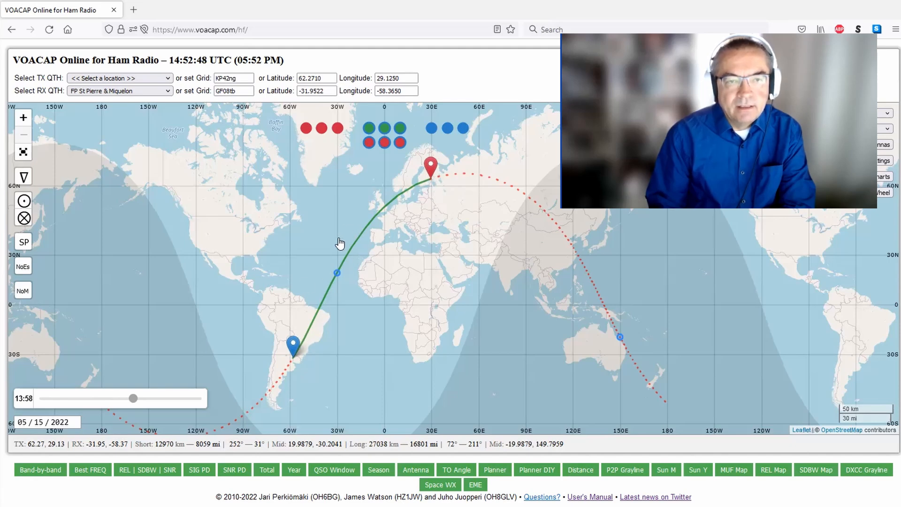
Try map times of 06:06, 05:14 and 08:21 on the day-night map, ending at 06:21
drag(130, 403, 83, 402)
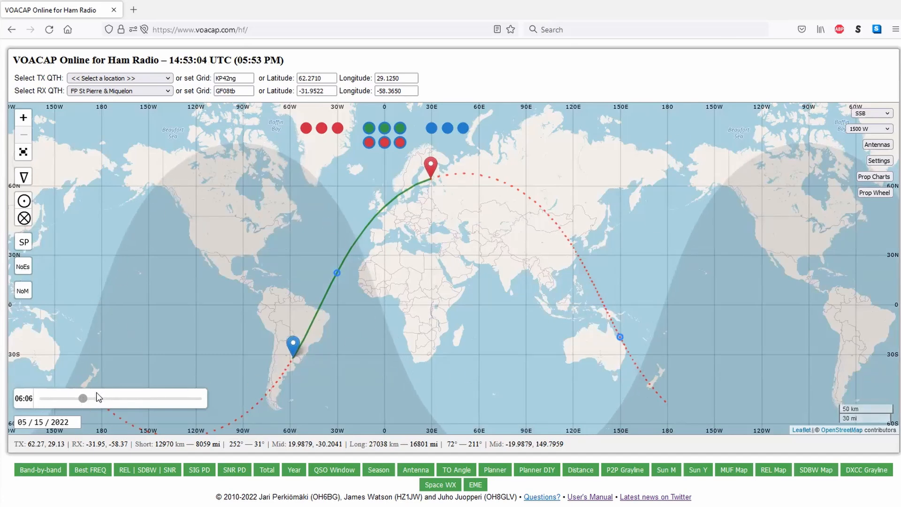
drag(85, 399, 78, 400)
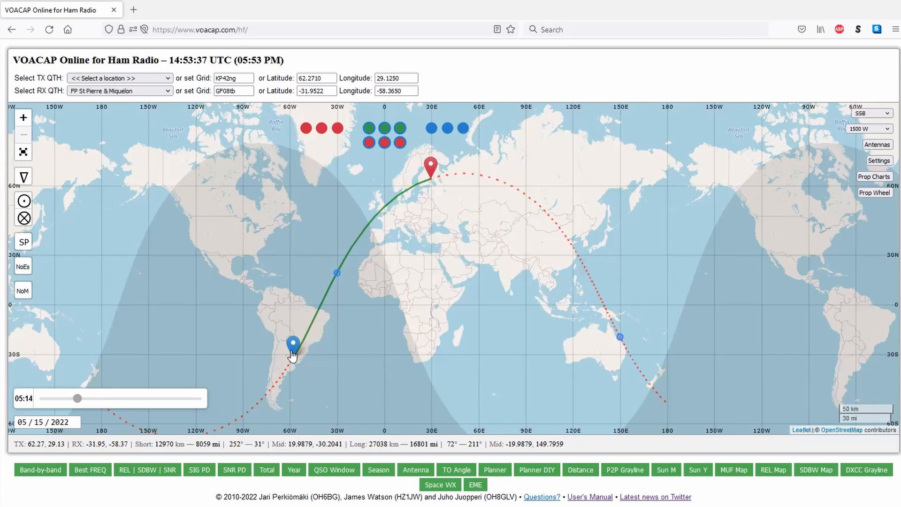
click(77, 398)
drag(78, 399, 98, 407)
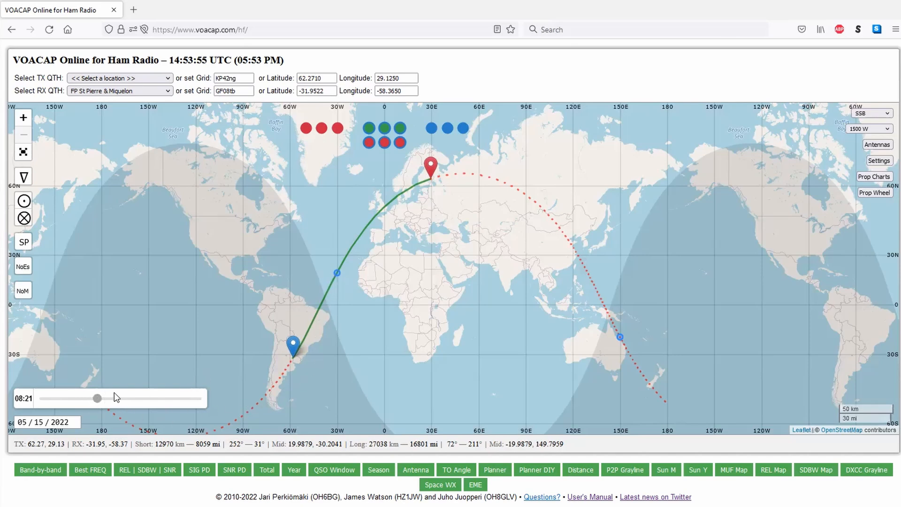
drag(98, 398, 83, 405)
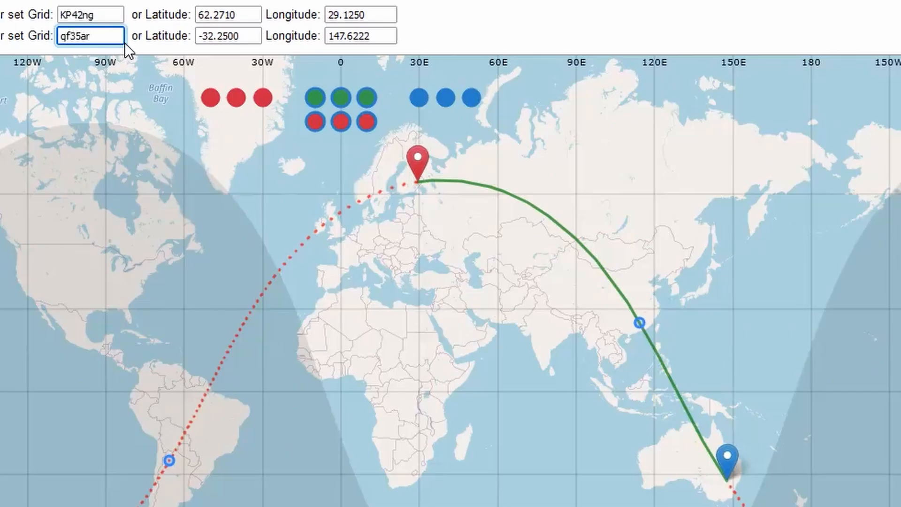
Set the receiver's grid locator to QF35ar
drag(115, 37, 56, 37)
click(100, 35)
key(Tab)
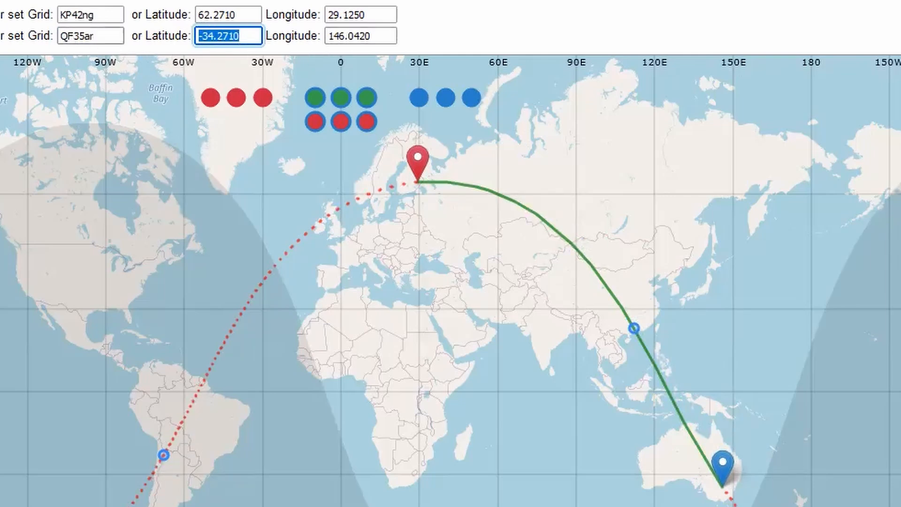
Show the Maidenhead locator grid and examine the grid squares around the receiver marker near Griffith
scroll(726, 499, up, 5)
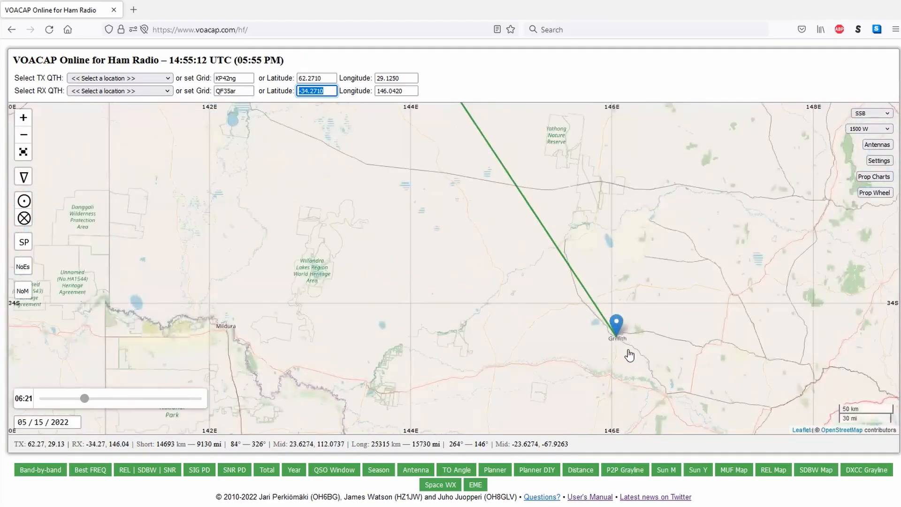
scroll(629, 354, up, 3)
drag(526, 295, 344, 288)
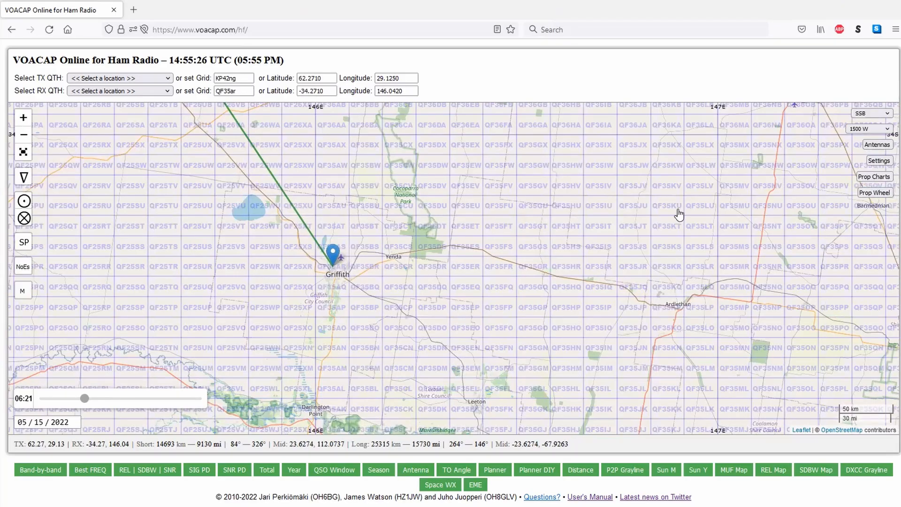
scroll(343, 277, up, 2)
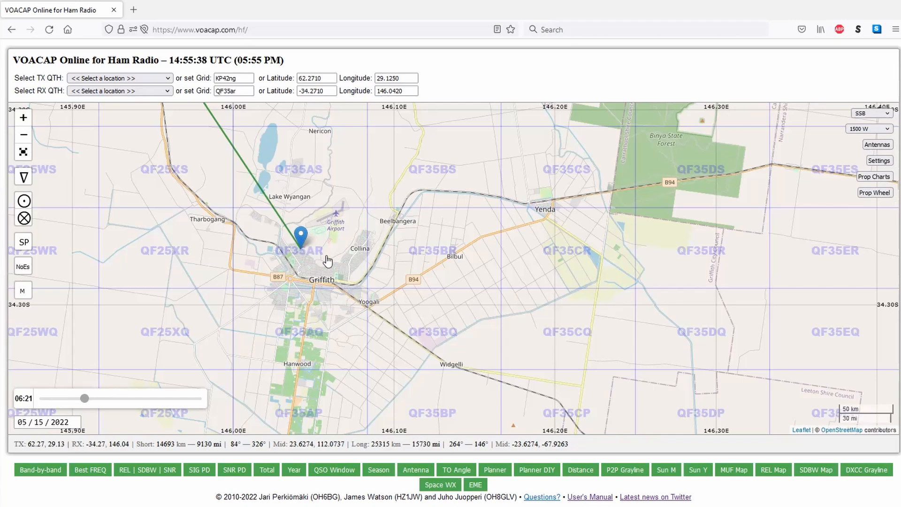
scroll(328, 259, up, 1)
scroll(328, 260, down, 1)
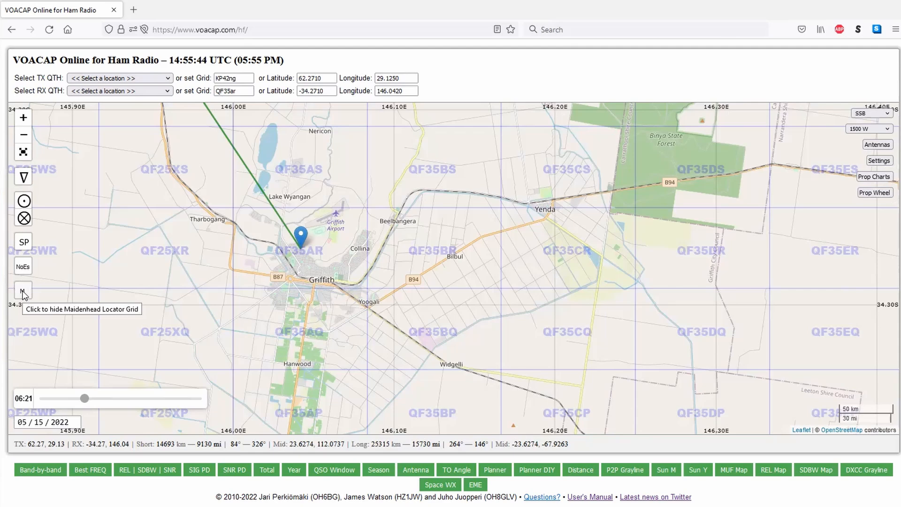
Move the receiver marker into the QF35ER square east of Griffith
mouse_move(301, 237)
mouse_down()
mouse_move(841, 240)
mouse_move(823, 230)
mouse_move(826, 257)
mouse_move(869, 236)
mouse_move(817, 218)
mouse_move(826, 237)
mouse_move(837, 235)
mouse_up()
drag(248, 94, 218, 95)
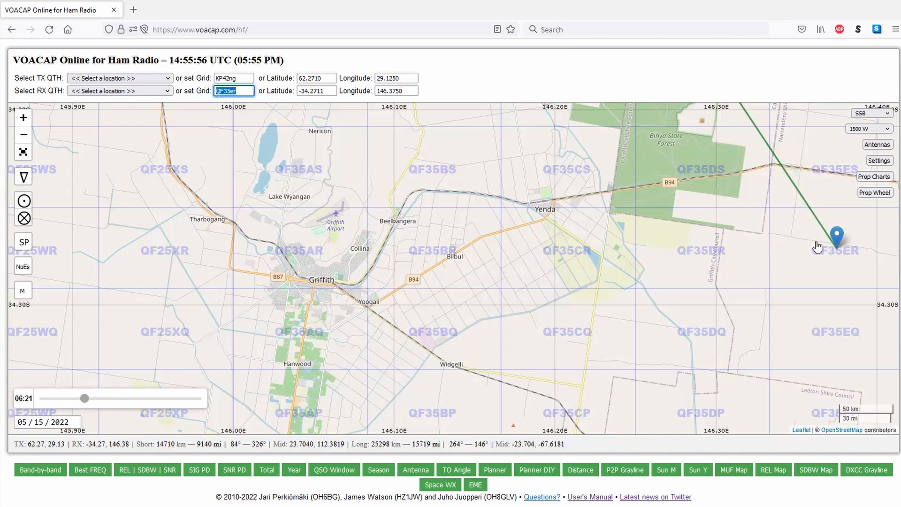
drag(837, 236, 826, 234)
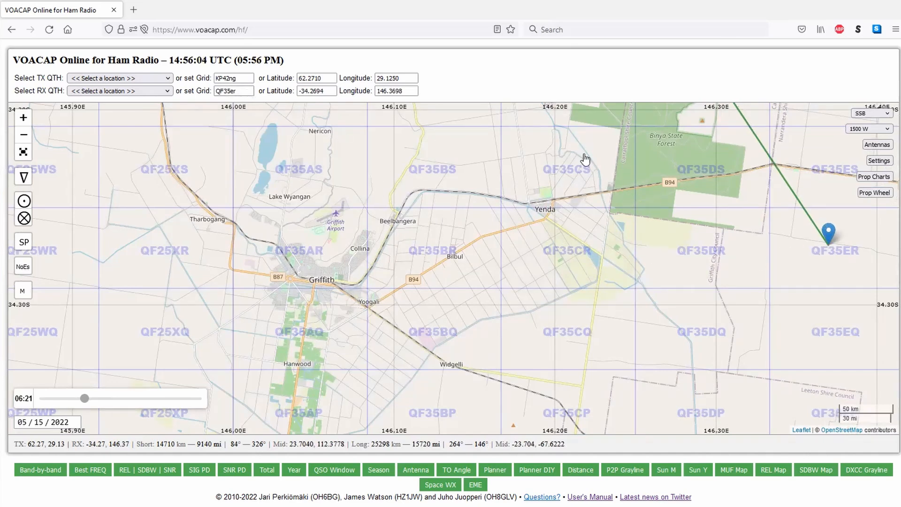
Return the receiver to Griffith by setting its grid locator back to QF35ar
click(247, 92)
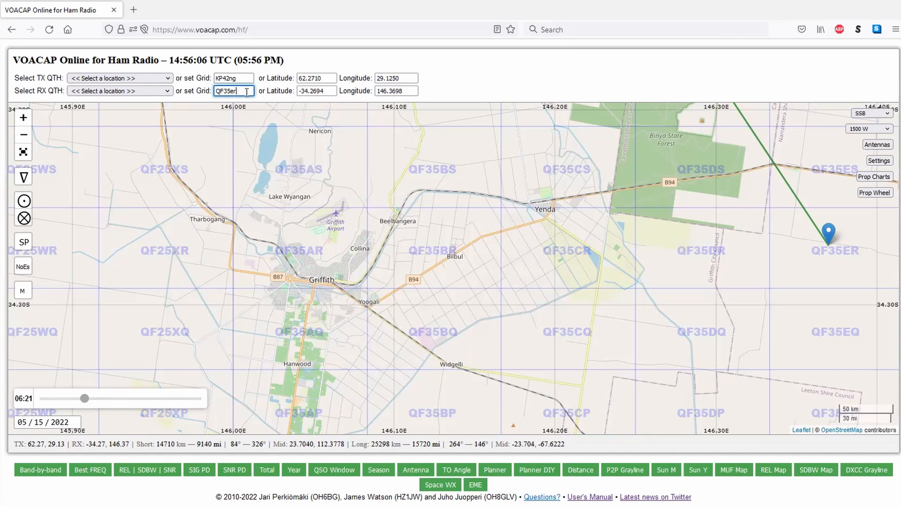
text(ar)
key(Tab)
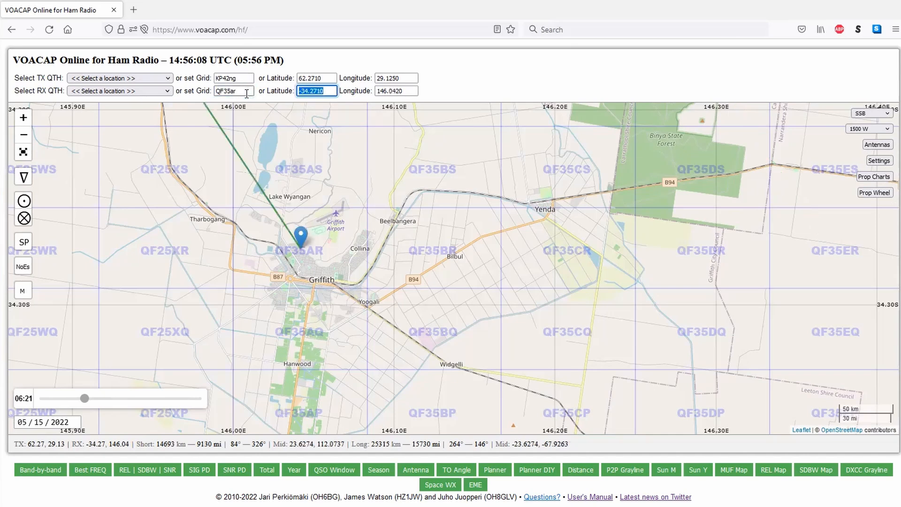
Hide the Maidenhead locator grid on the map
scroll(418, 234, down, 2)
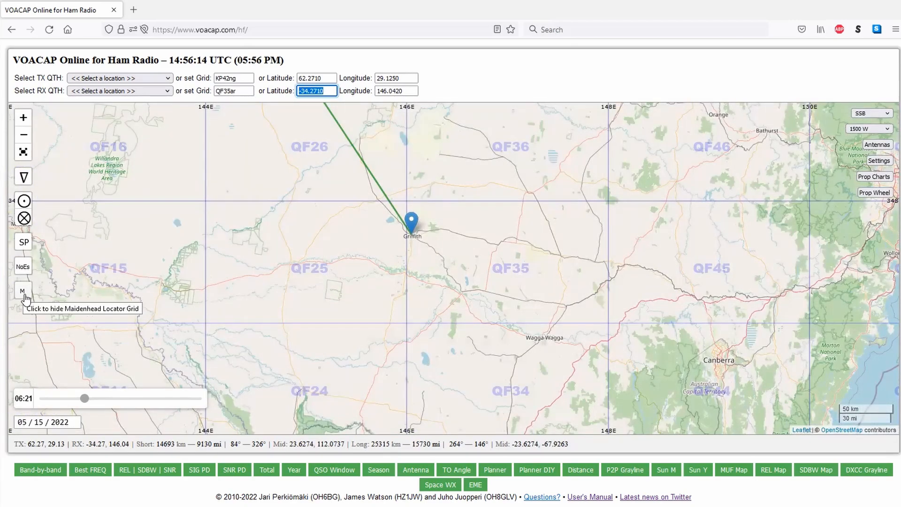
click(22, 292)
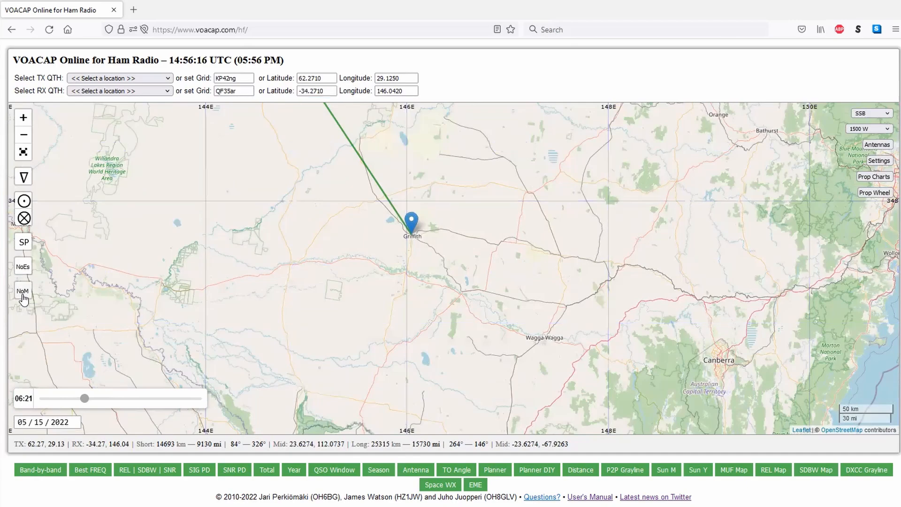
Set the transmitter power to 100 W
scroll(400, 265, down, 1)
drag(424, 247, 442, 298)
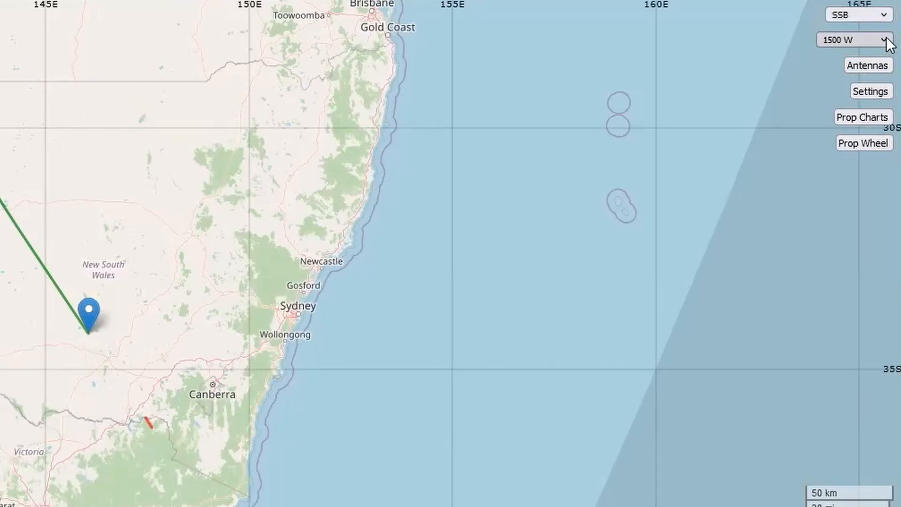
click(886, 35)
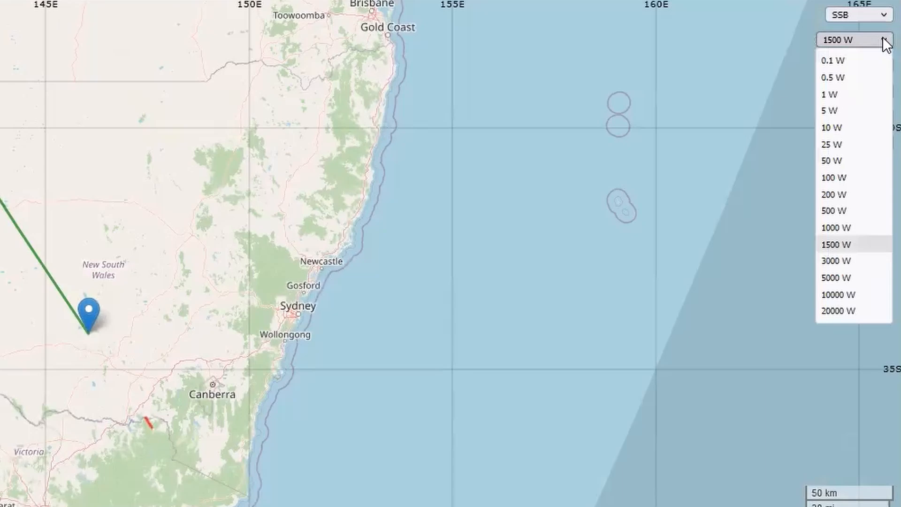
click(859, 179)
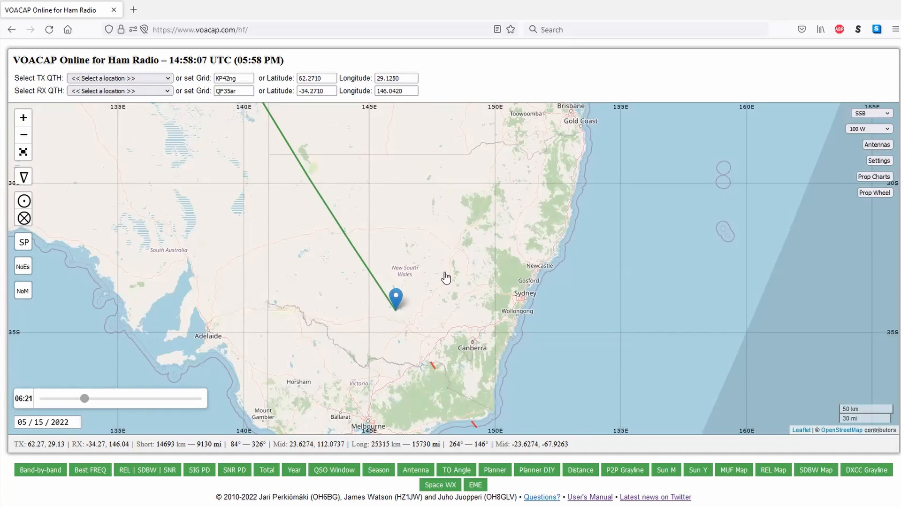
Swap the transmitter and receiver locations so the transmitter is at QF35ar and the receiver at KP42ng
scroll(444, 275, down, 2)
scroll(472, 241, down, 2)
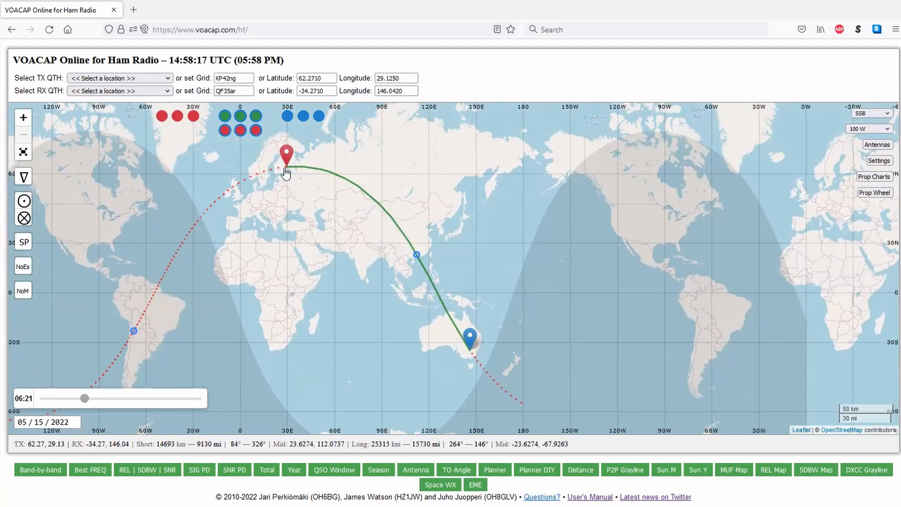
click(470, 336)
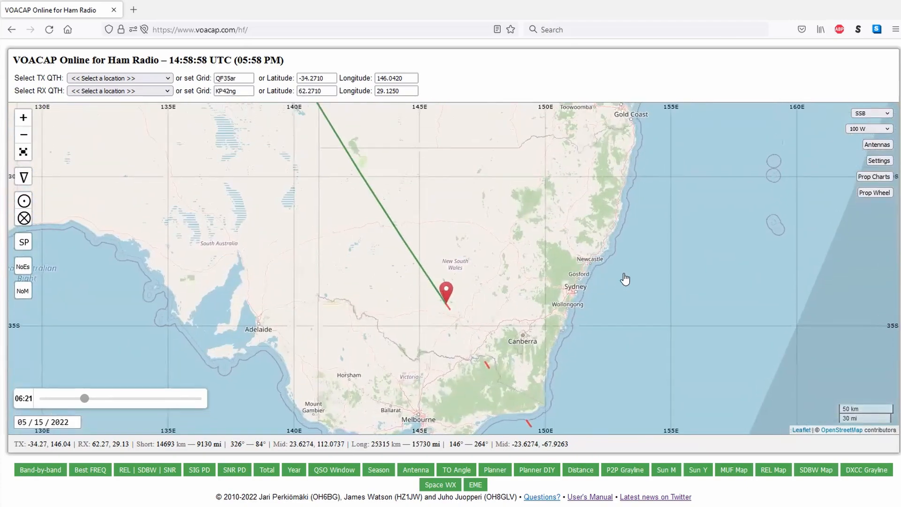
Open the antenna settings and swap the transmitter and receiver antennas for all bands
click(876, 144)
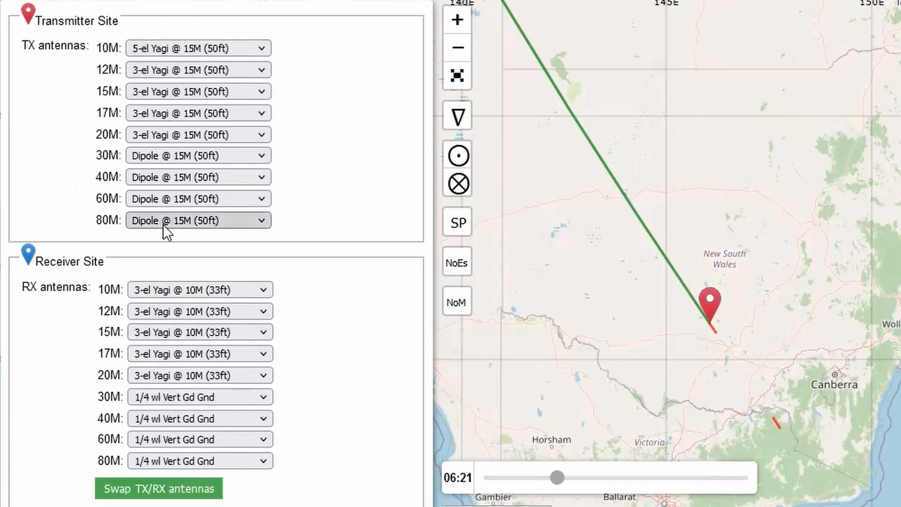
click(184, 495)
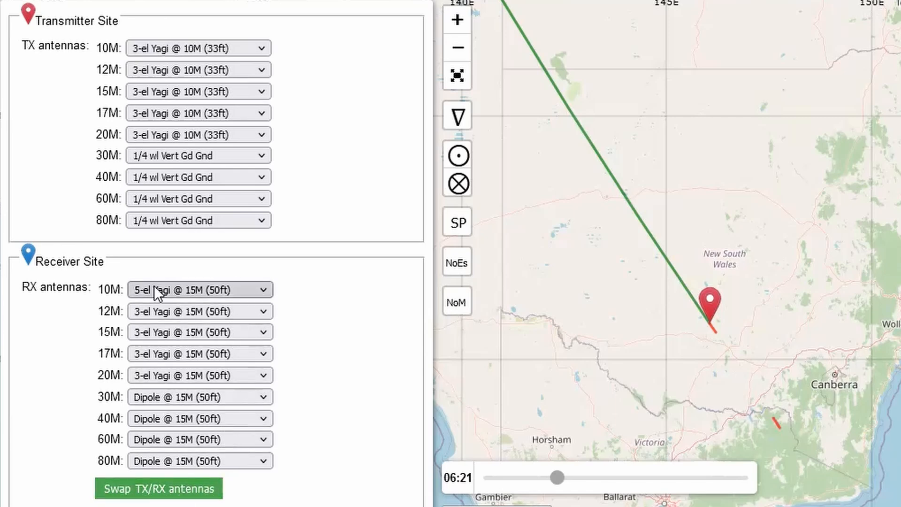
Set the transmitter site's antennas for all bands from 10M to 80M to 1/4 wl Vertical
click(263, 48)
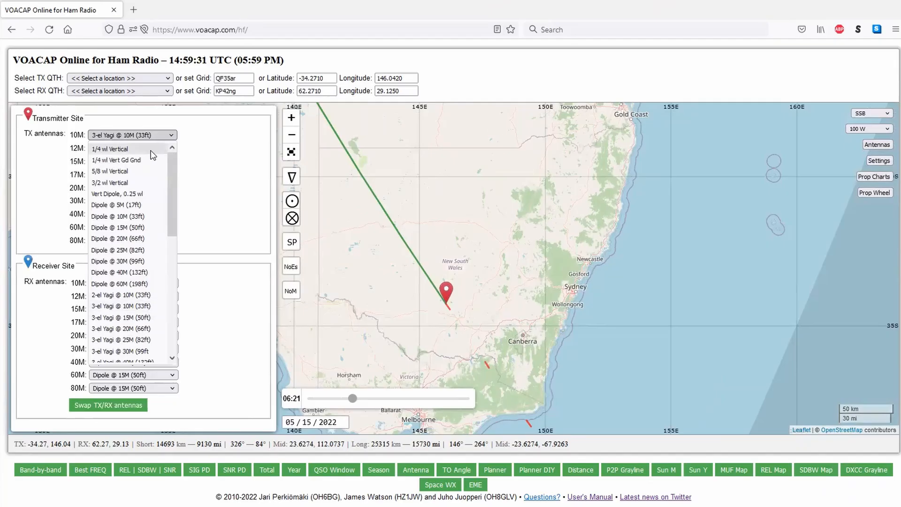
click(151, 149)
click(149, 148)
click(147, 162)
click(146, 162)
click(143, 175)
click(141, 174)
click(139, 187)
click(139, 187)
click(139, 201)
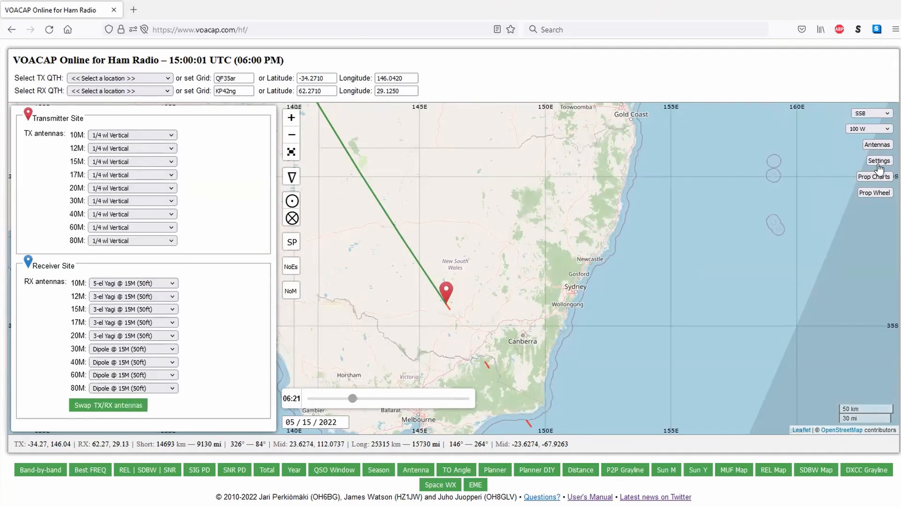
Set the sunspot number (SSN) to 90 in the general propagation settings and close the settings
click(879, 167)
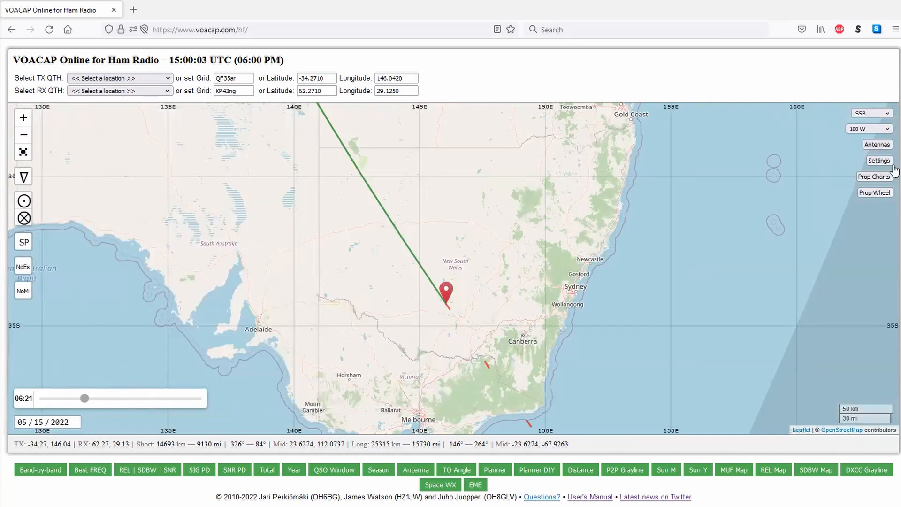
click(878, 161)
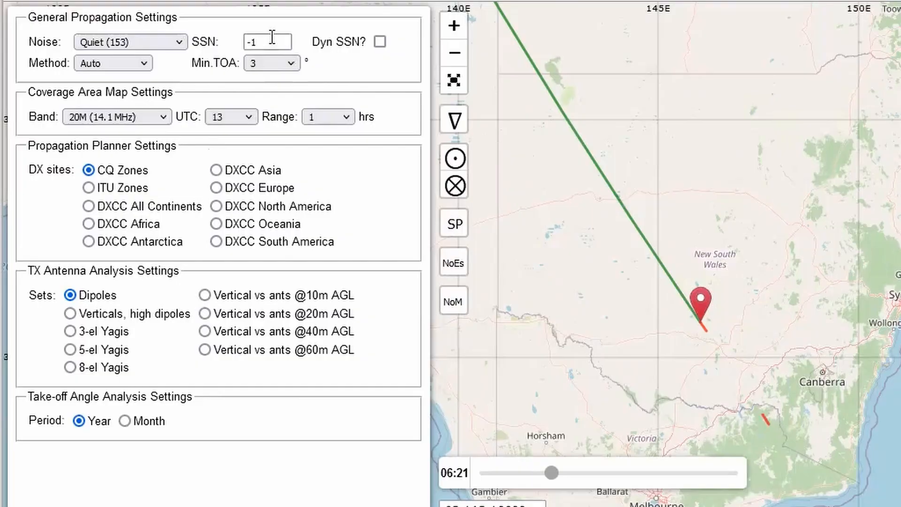
double_click(251, 40)
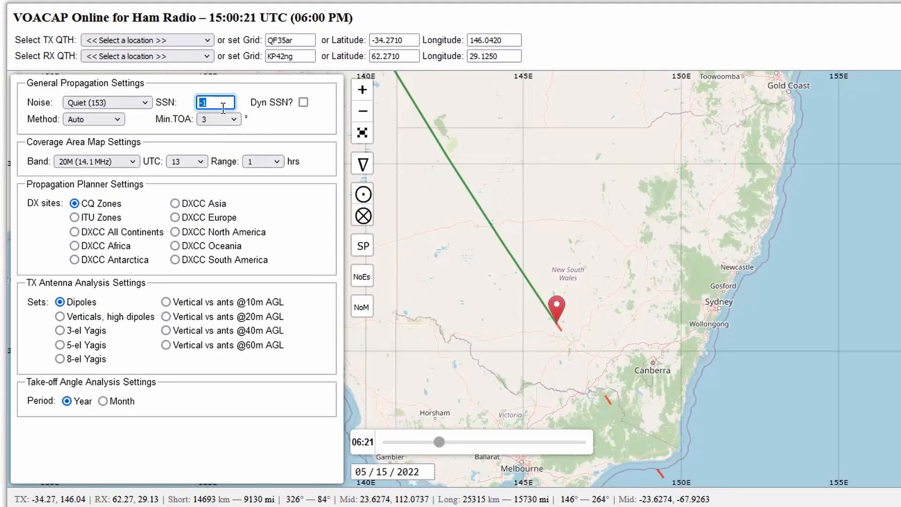
drag(216, 104, 191, 105)
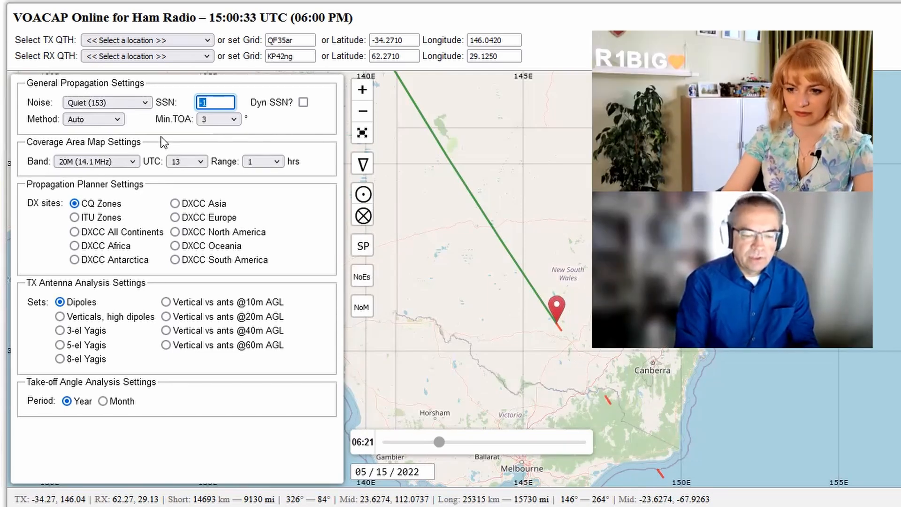
text(90)
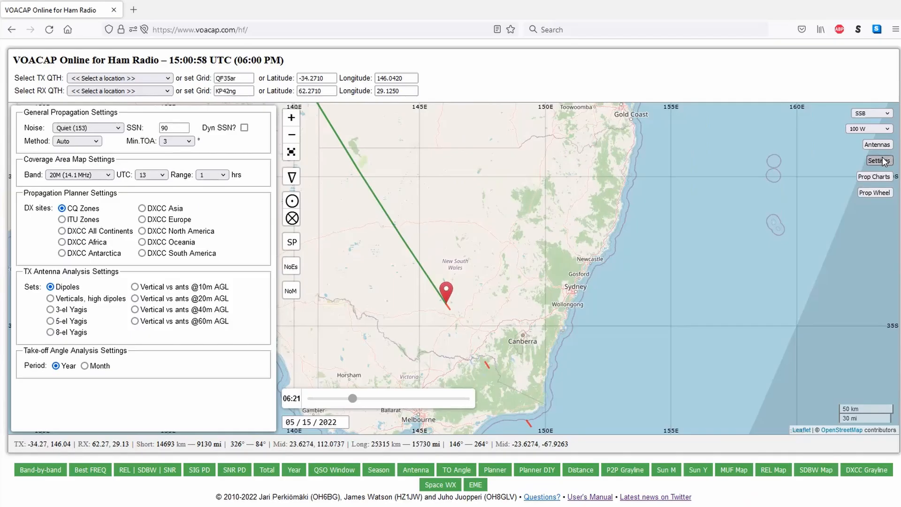
click(878, 161)
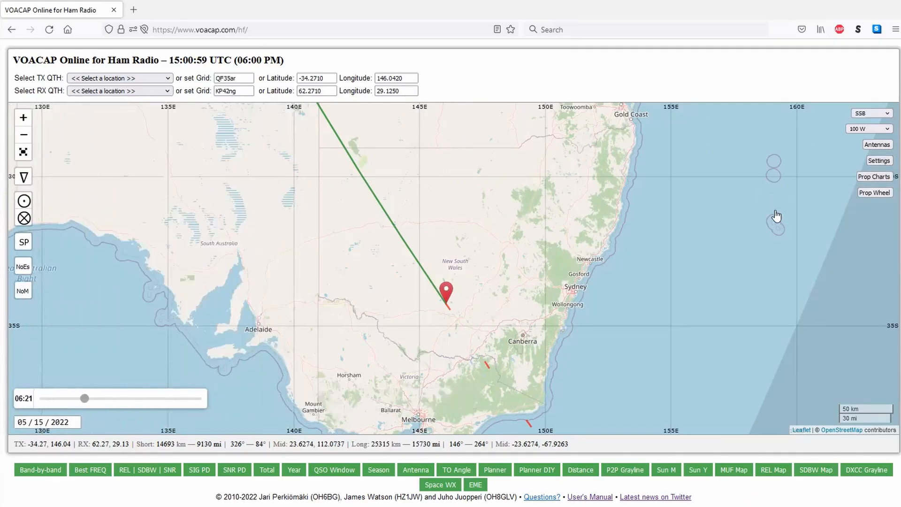
Bring both stations into view and open the propagation wheel for the circuit
scroll(583, 202, down, 1)
drag(604, 165, 586, 294)
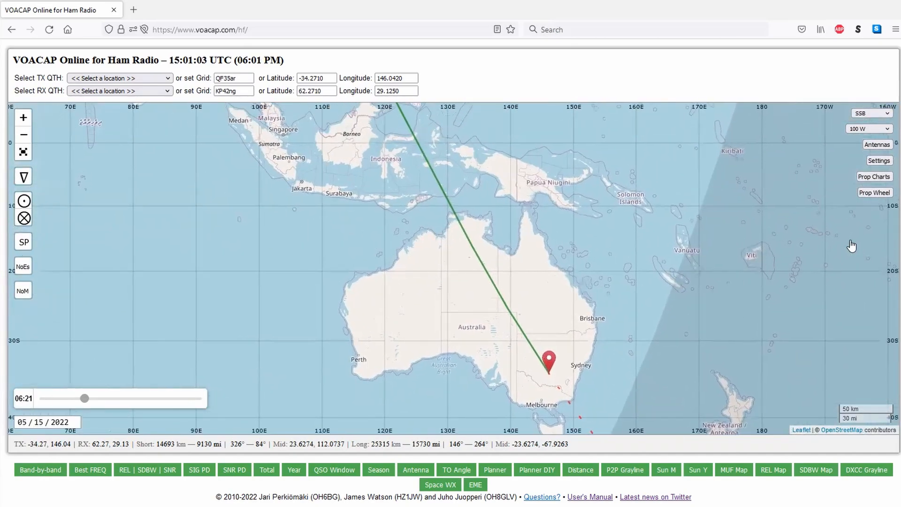
scroll(635, 182, up, 1)
scroll(636, 182, down, 2)
drag(578, 197, 553, 295)
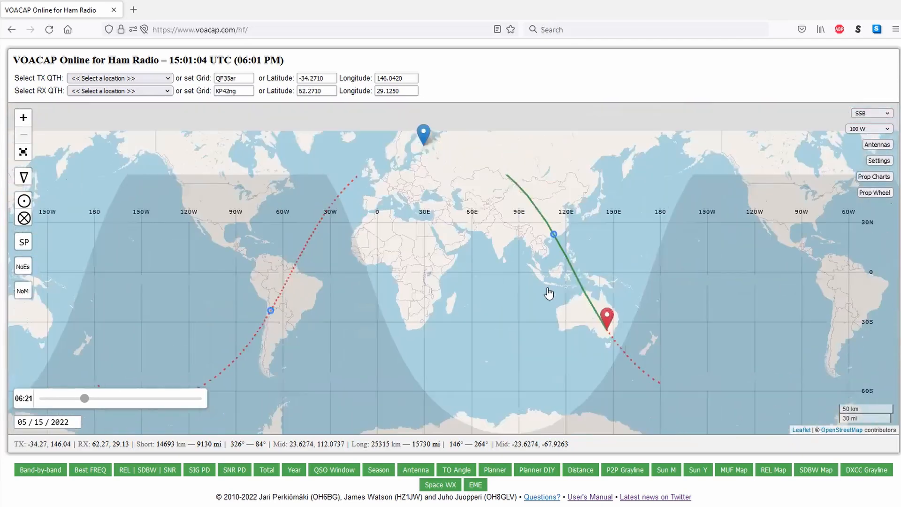
click(874, 193)
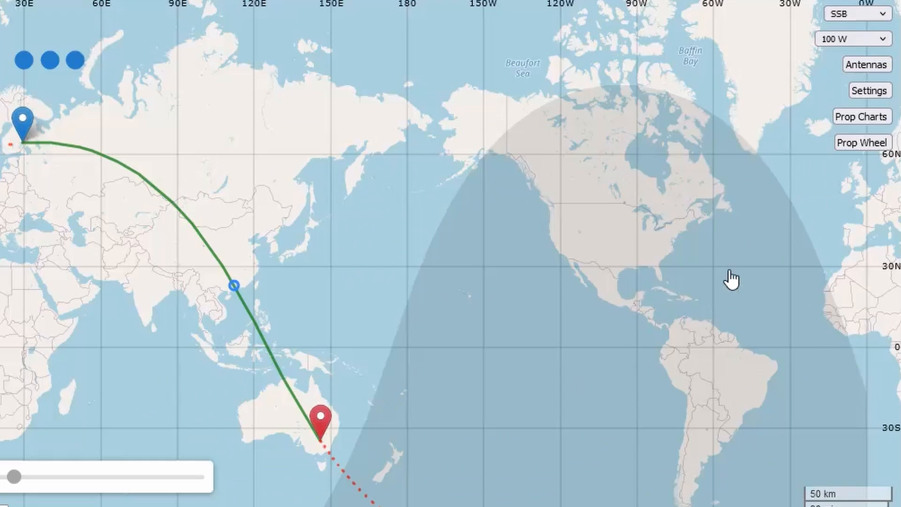
Open the propagation charts for the circuit and display the 10M (28.2 MHz) chart
click(867, 119)
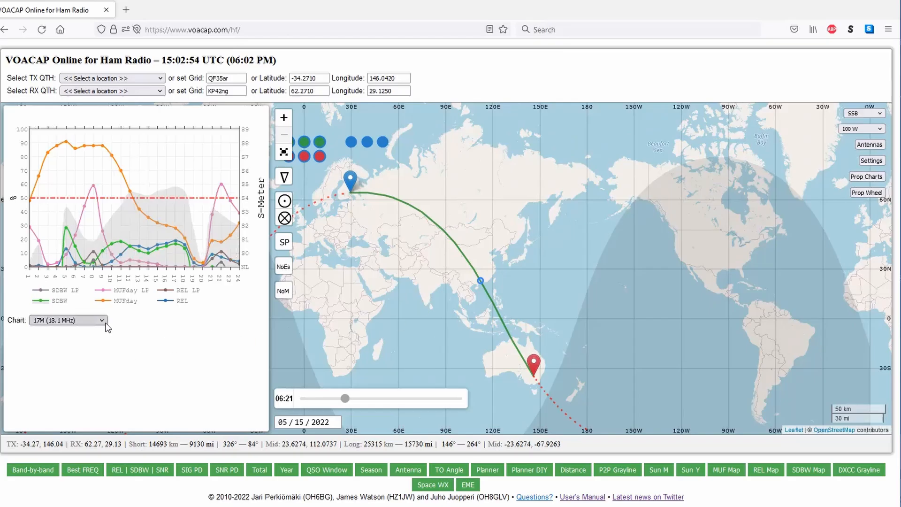
click(105, 322)
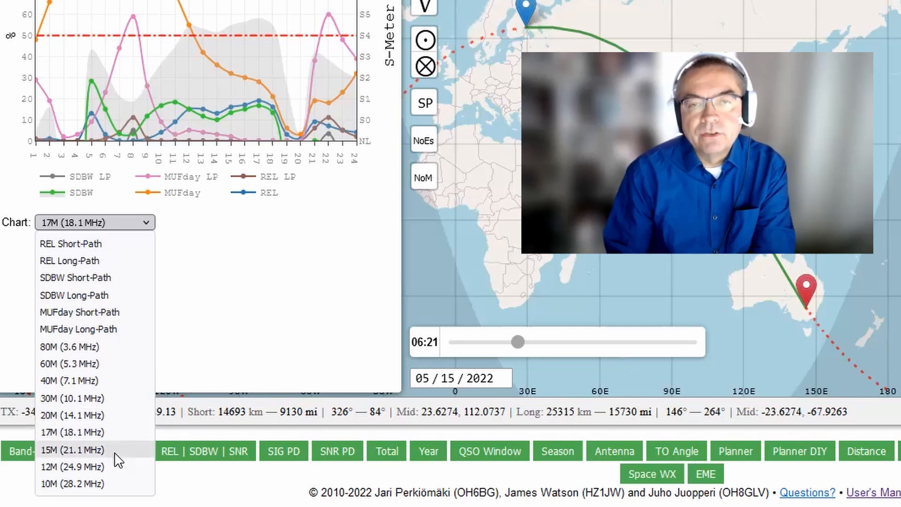
click(111, 484)
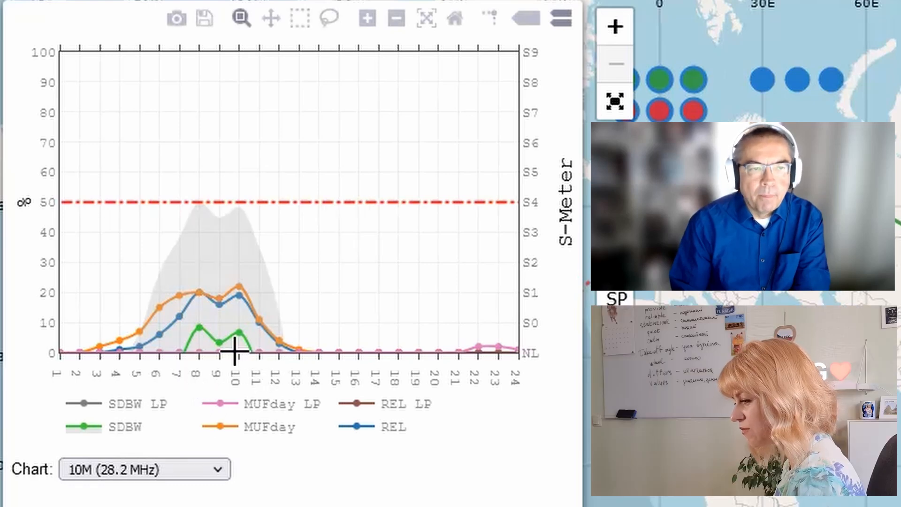
mouse_move(199, 347)
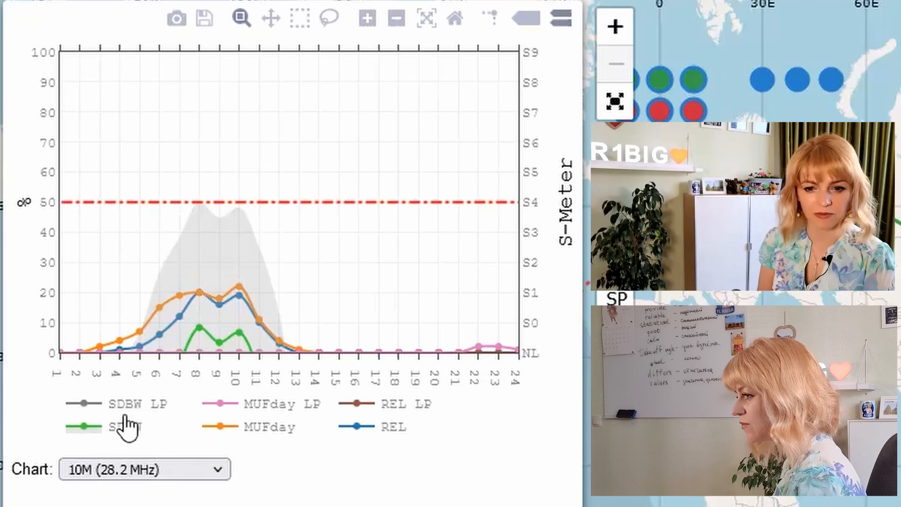
Hide the long-path curves SDBW LP, MUFday LP and REL LP on the 10M chart
click(85, 404)
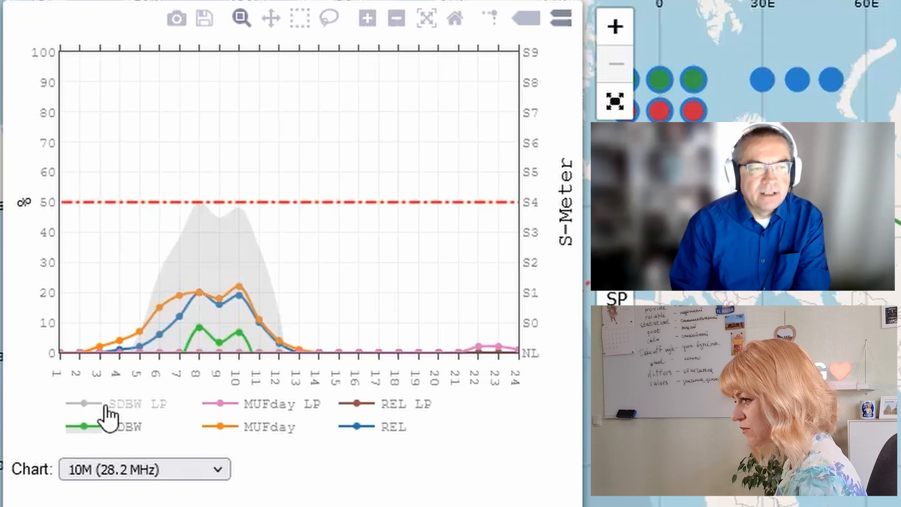
click(255, 407)
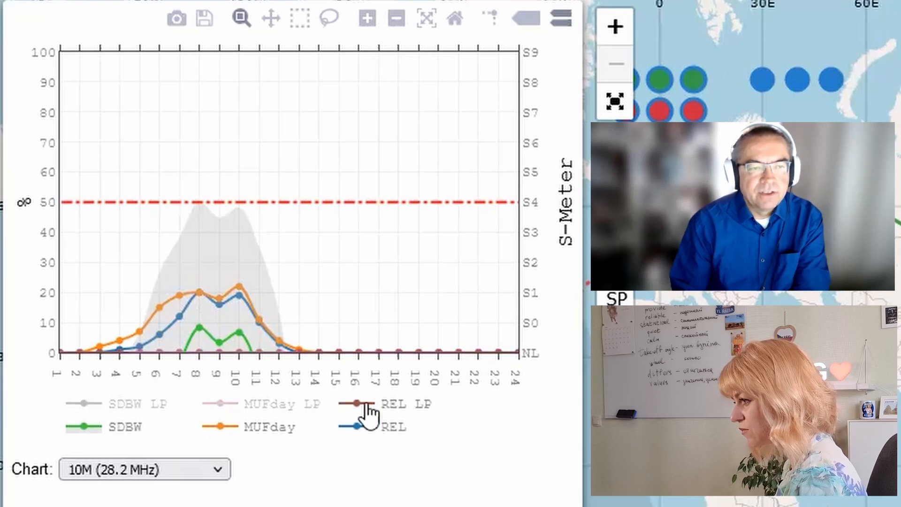
click(357, 408)
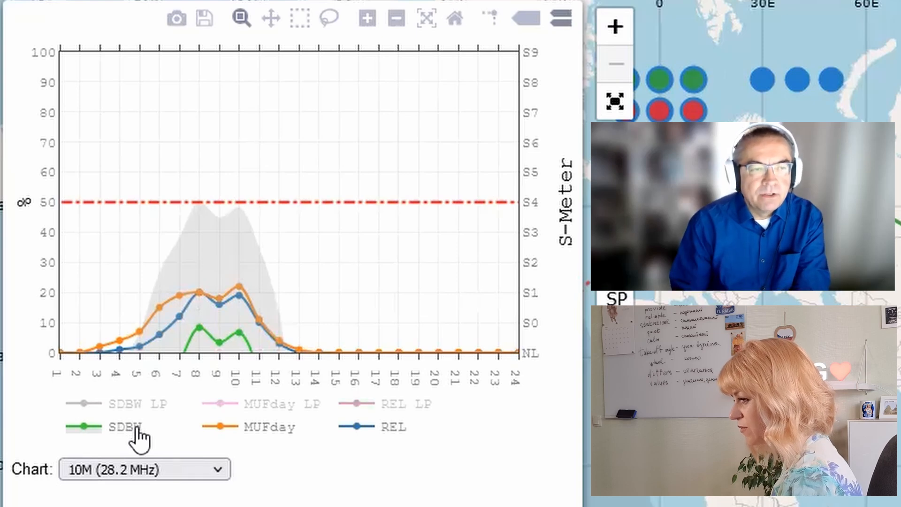
Examine the short-path REL, MUFday and SDBW values on the 10M chart around 8 to 10 UTC and the S-meter scale
mouse_move(210, 331)
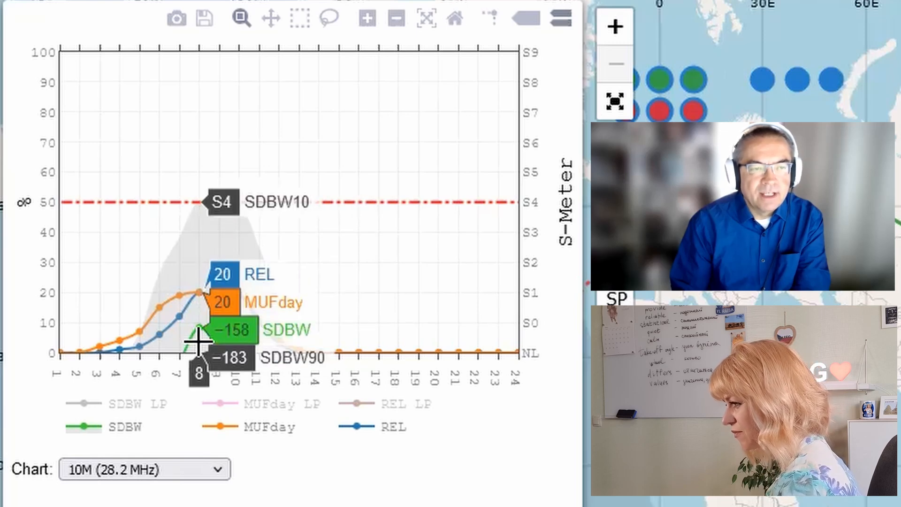
click(539, 327)
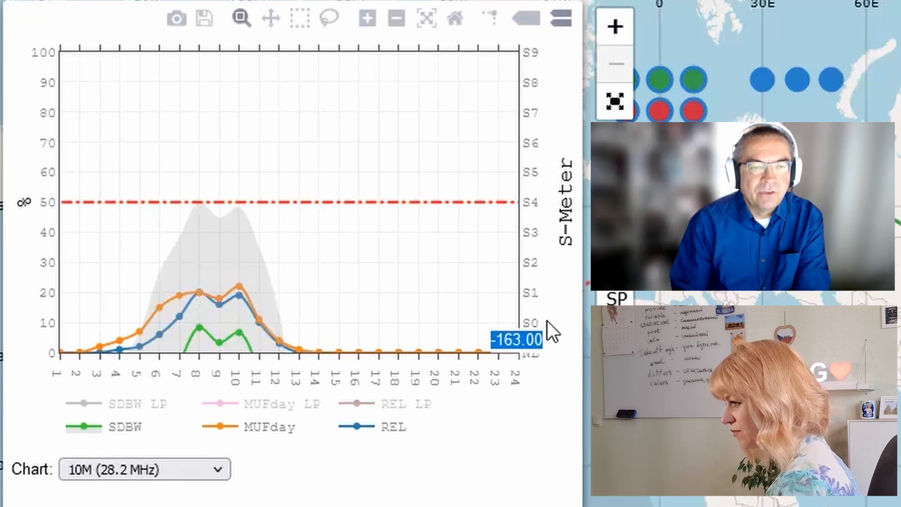
click(545, 330)
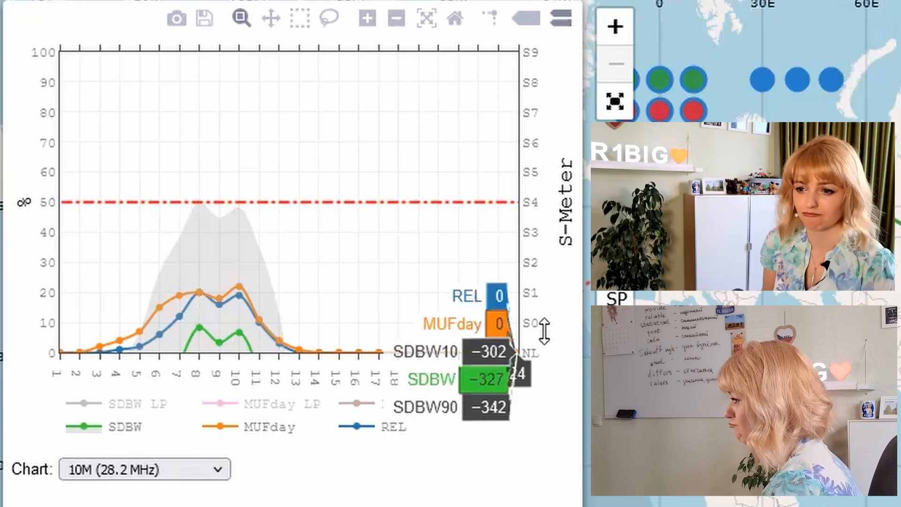
mouse_move(213, 348)
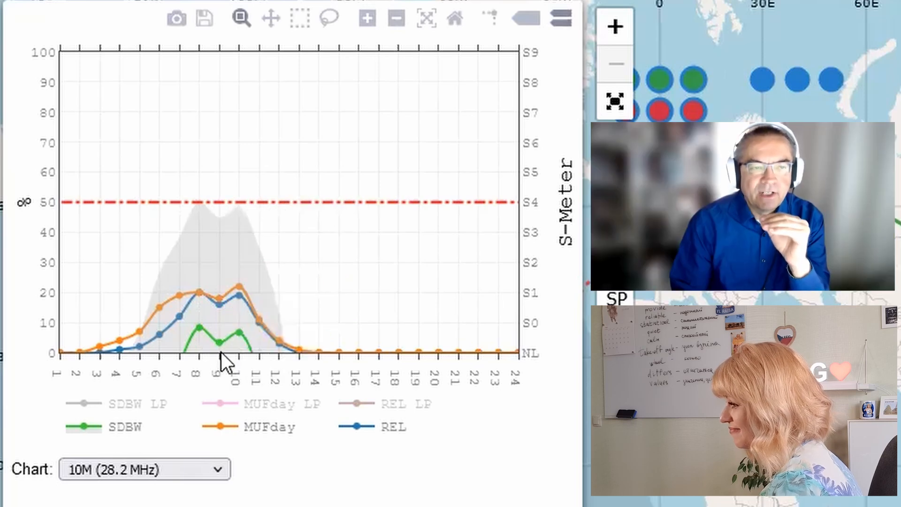
mouse_move(234, 306)
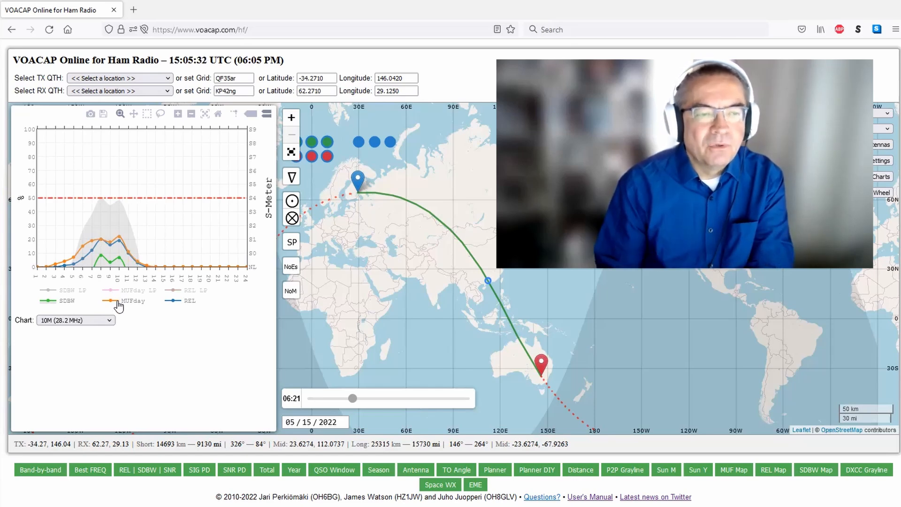
Display the 12M (24.9 MHz) chart and hide its SDBW LP, MUFday LP and REL LP curves
click(110, 321)
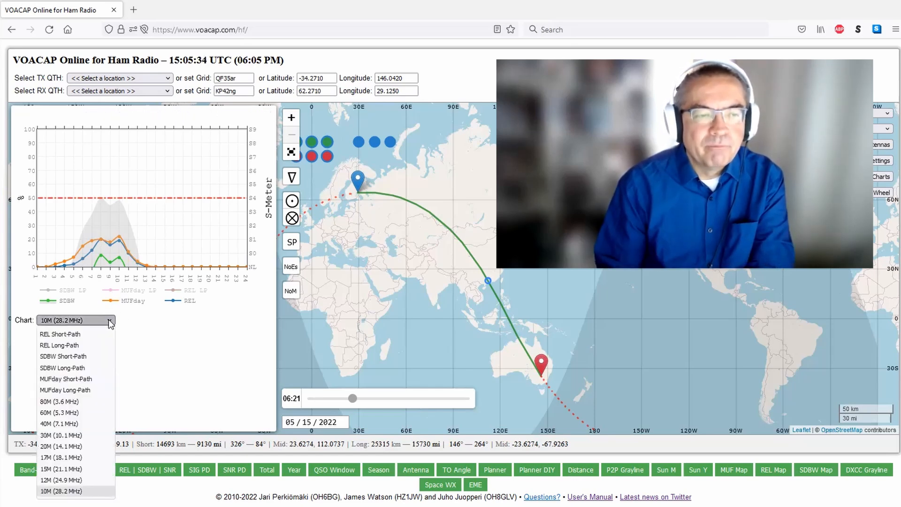
click(87, 480)
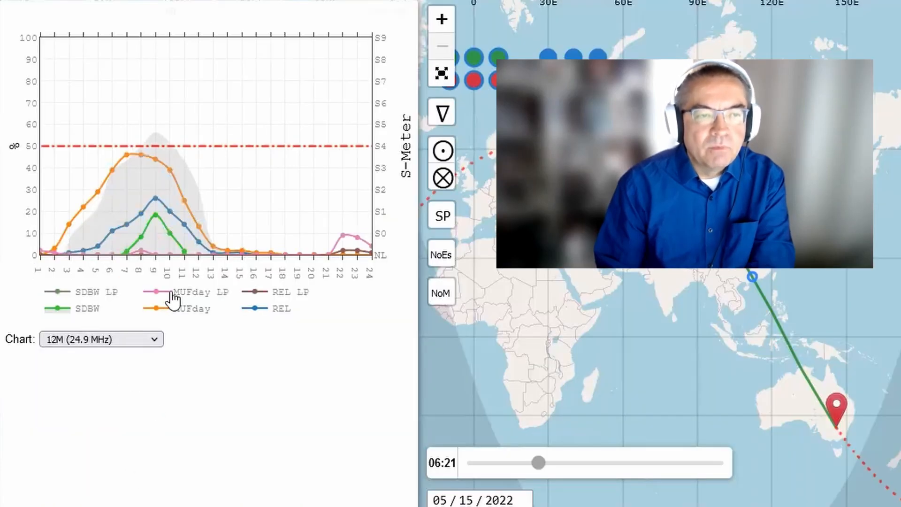
click(57, 293)
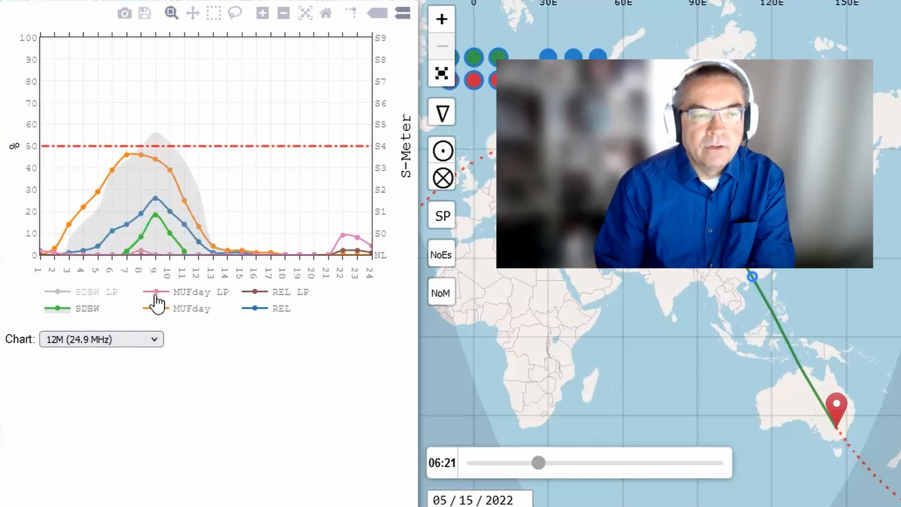
click(156, 295)
click(258, 294)
mouse_move(152, 213)
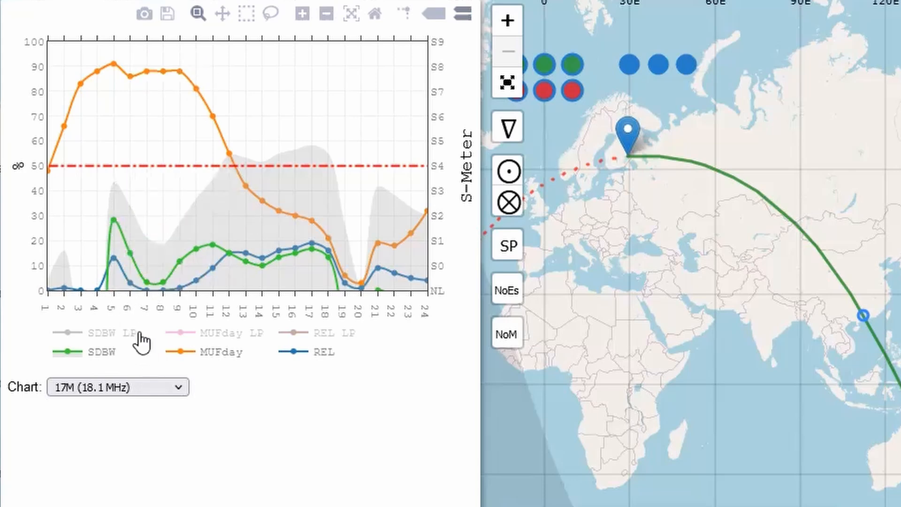
Display the 20M (14.1 MHz) chart and set the map's day-night time to 20:41
click(175, 388)
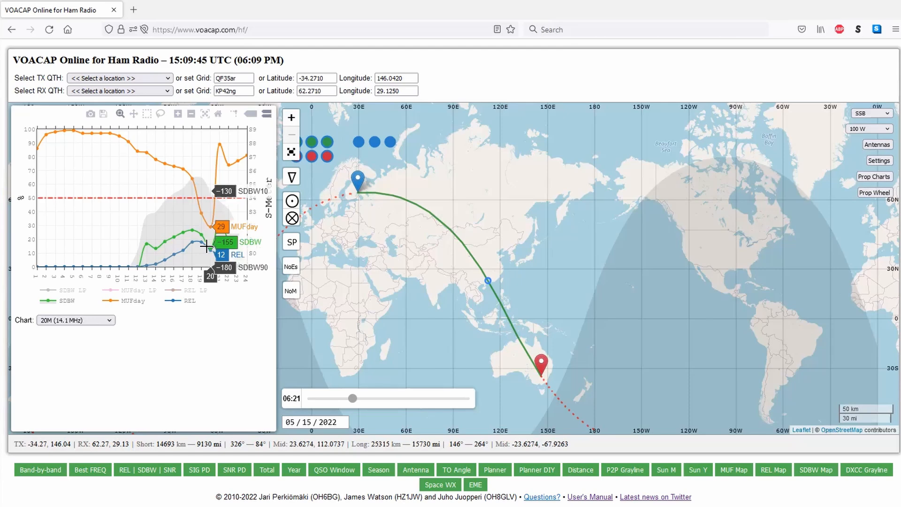
drag(354, 403, 445, 402)
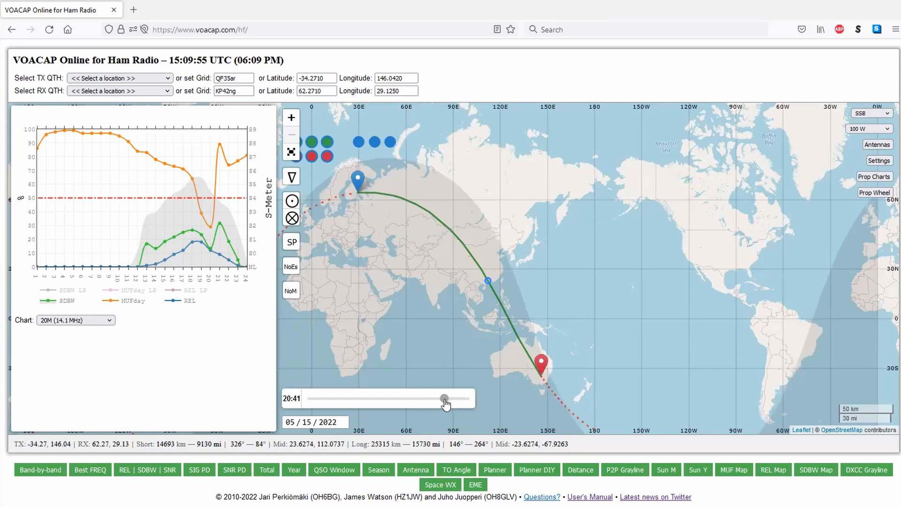